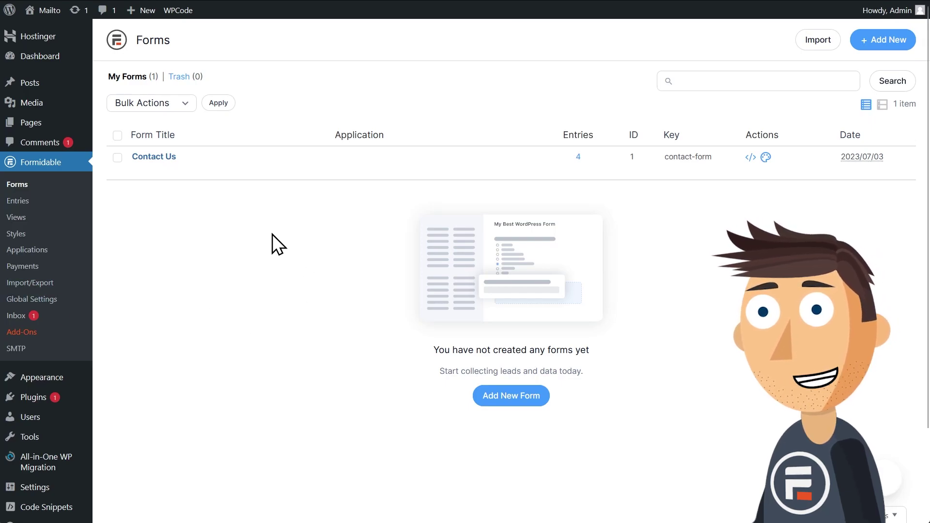
# Step: Open the Contact Us form from the Forms list in the form builder
pyautogui.click(163, 158)
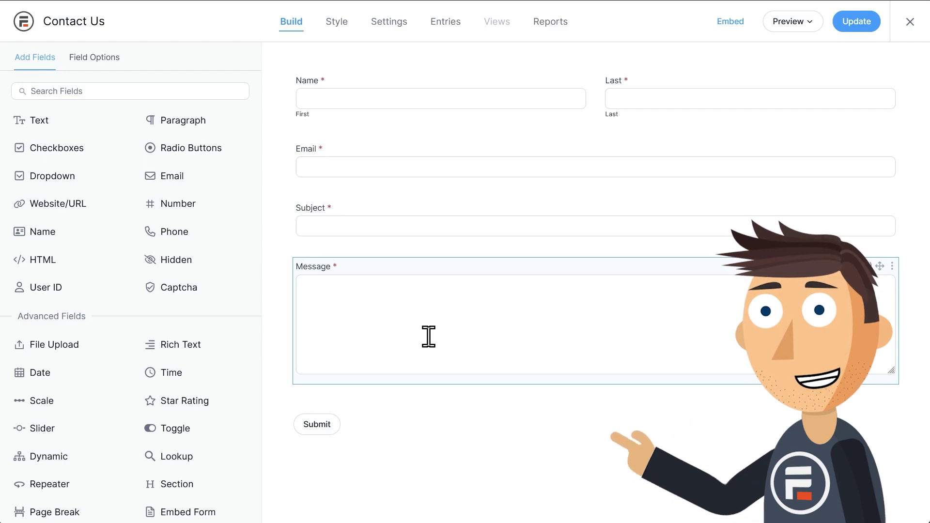
# Step: Delete the Email field from the Contact Us form
pyautogui.click(413, 167)
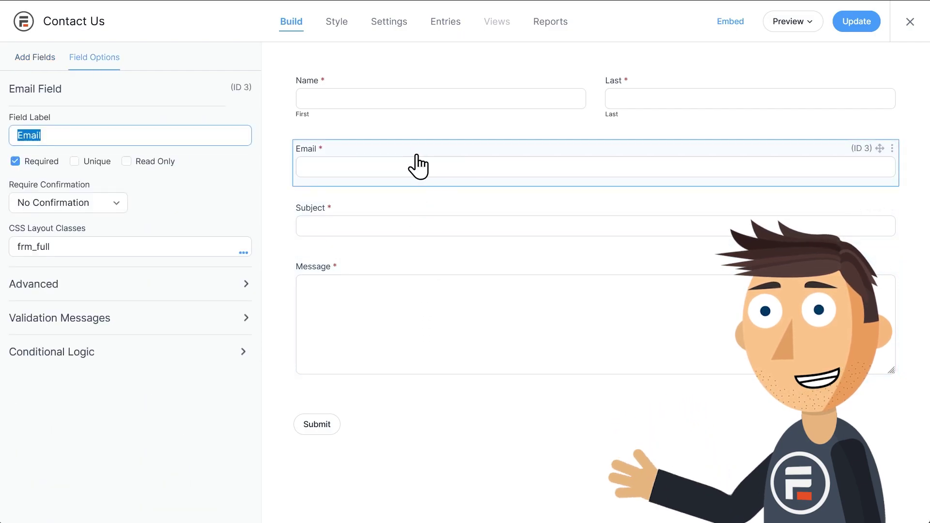
pyautogui.click(892, 148)
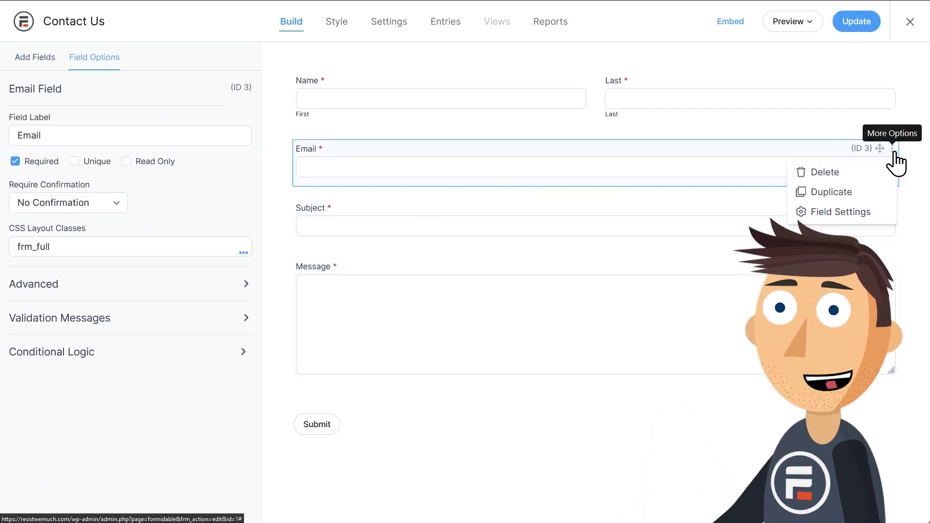
pyautogui.click(853, 172)
pyautogui.click(504, 284)
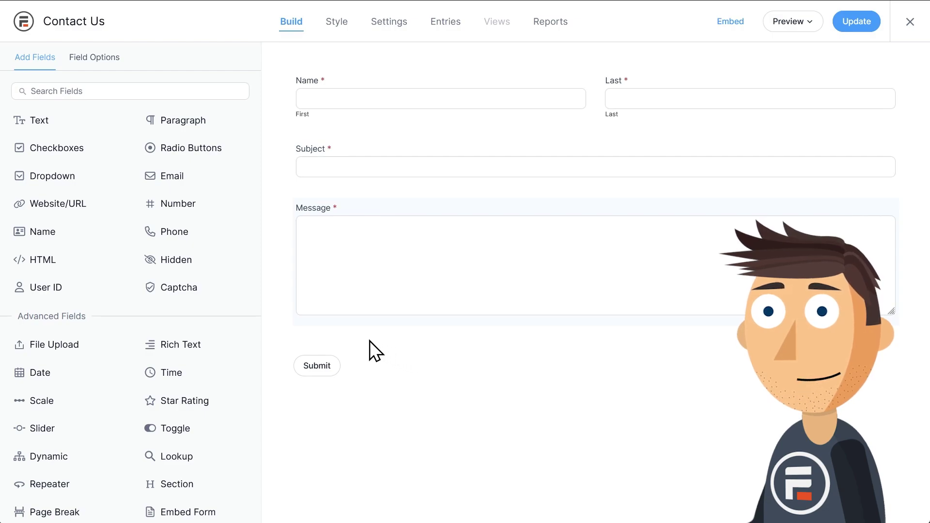
# Step: Add a Hidden field and make its default value a Text-type calculation
pyautogui.click(183, 261)
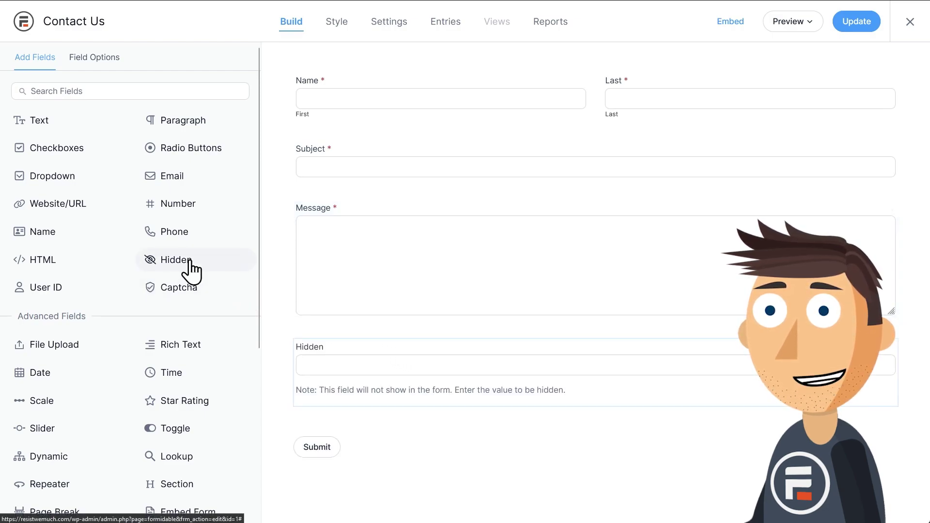
pyautogui.click(344, 347)
pyautogui.click(207, 196)
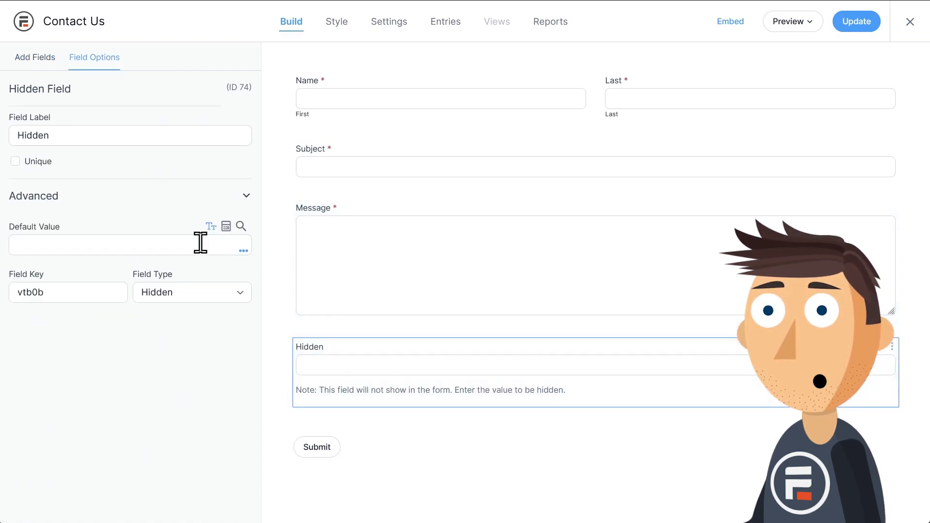
pyautogui.click(225, 228)
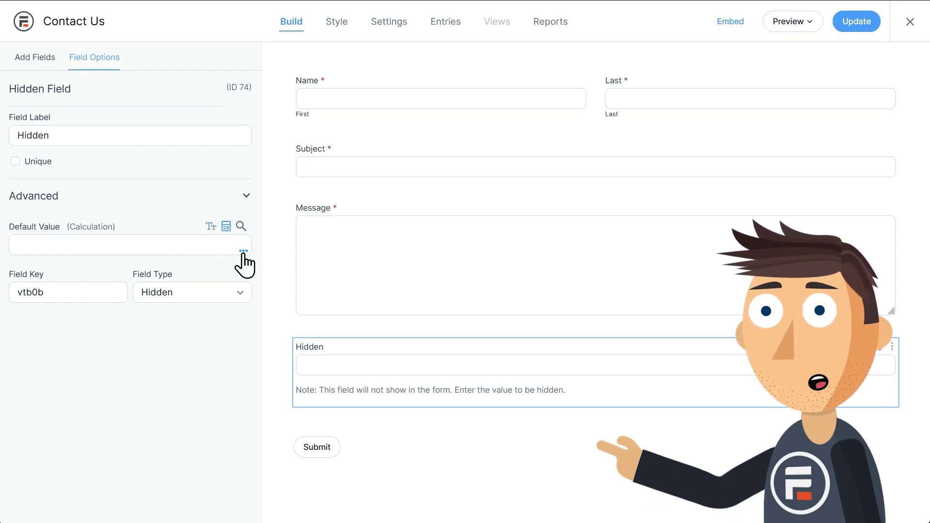
pyautogui.click(243, 252)
pyautogui.scroll(-1, 188, 305)
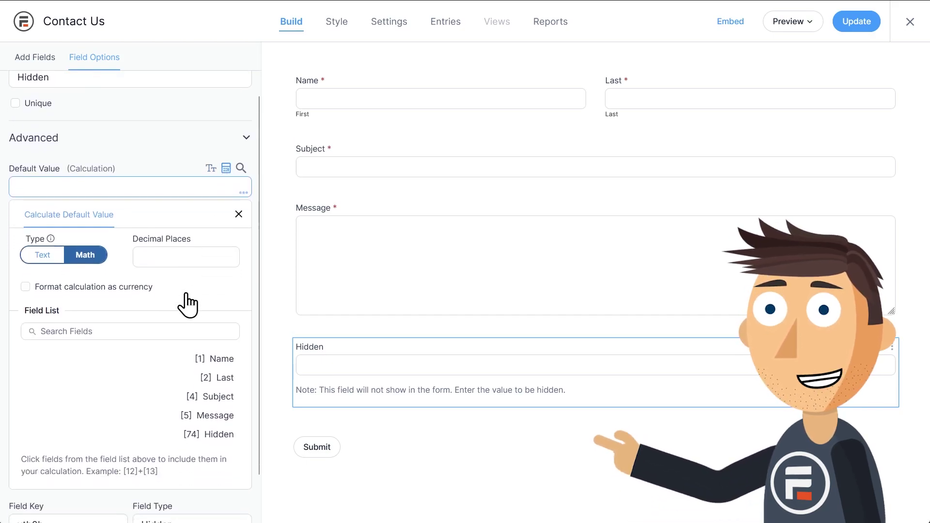
pyautogui.click(44, 261)
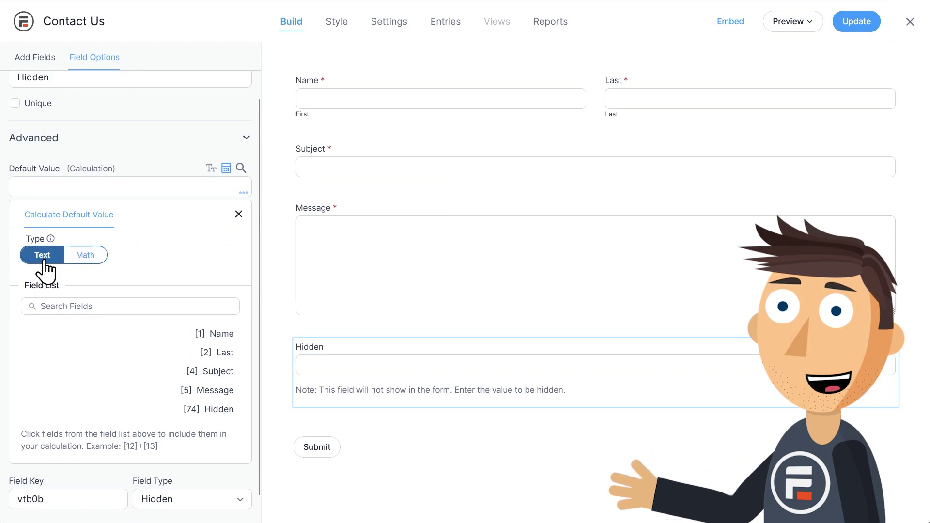
pyautogui.click(45, 187)
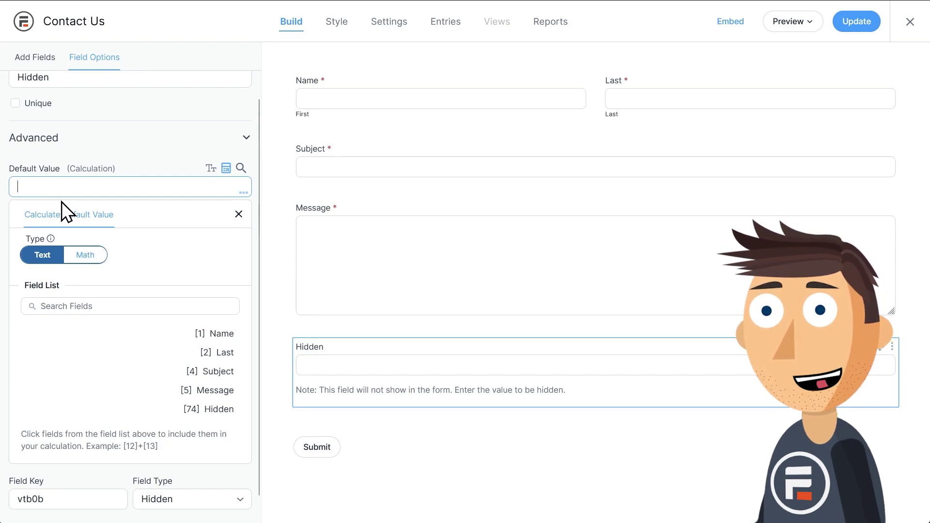
# Step: Set the Hidden field's default value to 'Hello, my name is [1] [2]. [5]'
pyautogui.write('Hello')
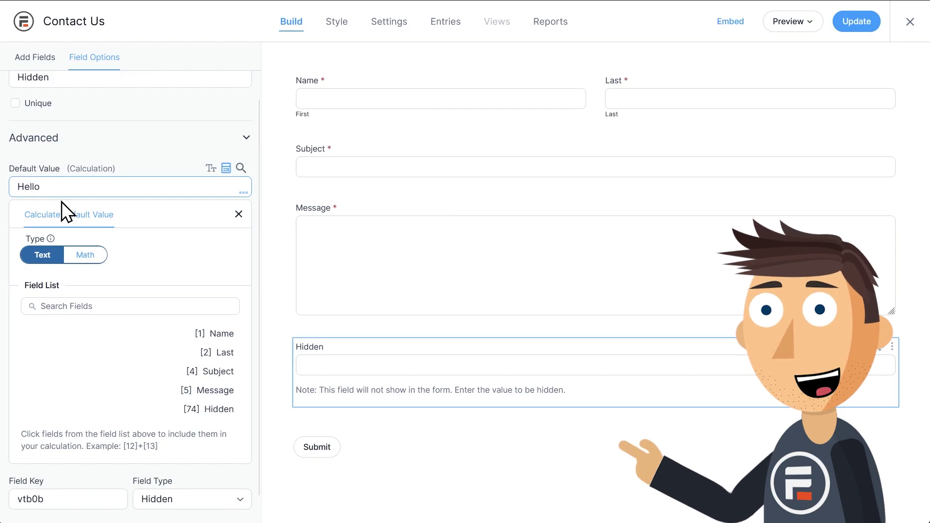
pyautogui.write(', my name is')
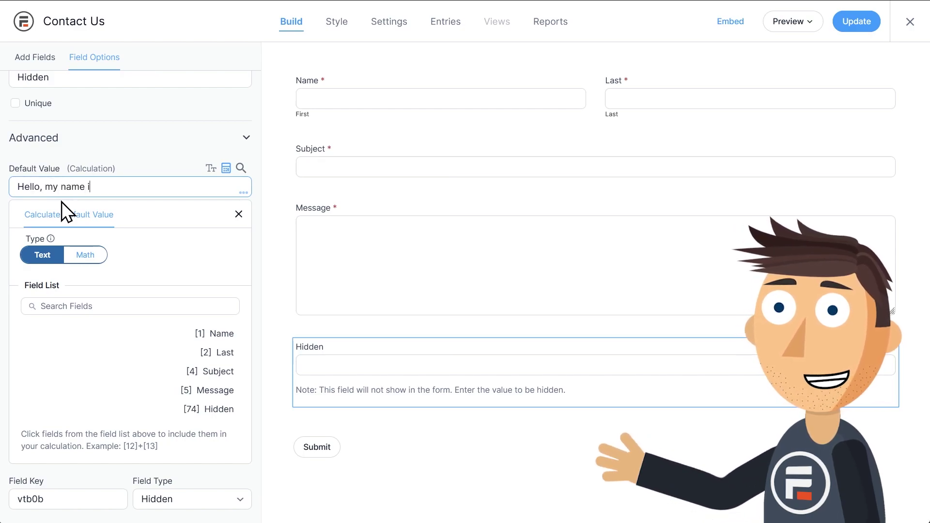
pyautogui.click(209, 335)
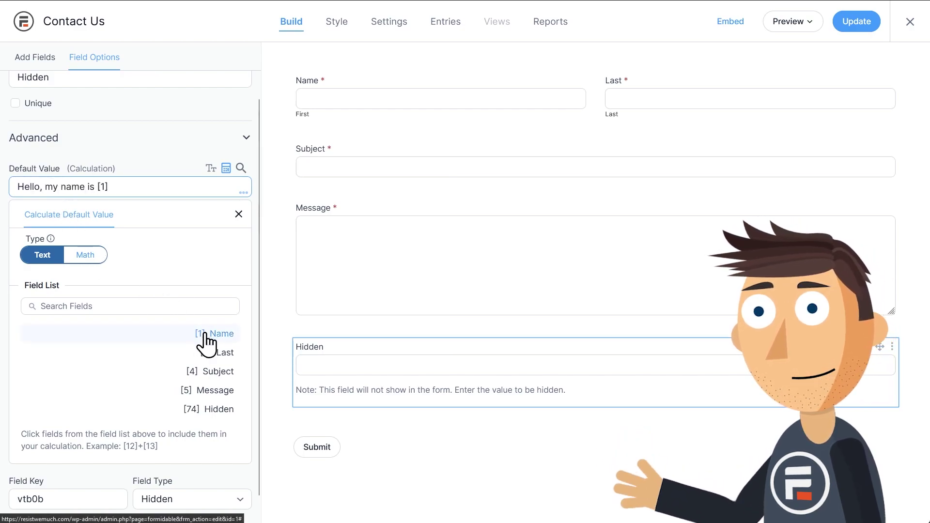
pyautogui.write('.')
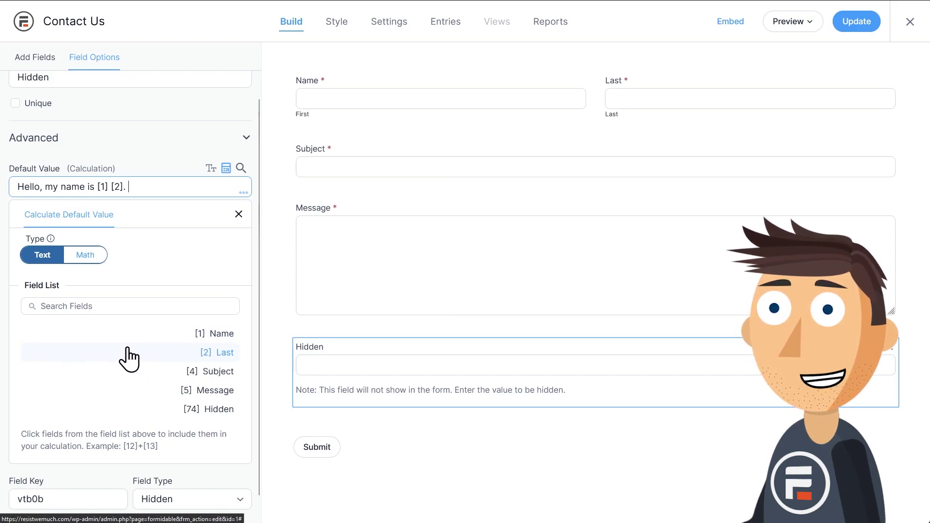
pyautogui.click(208, 393)
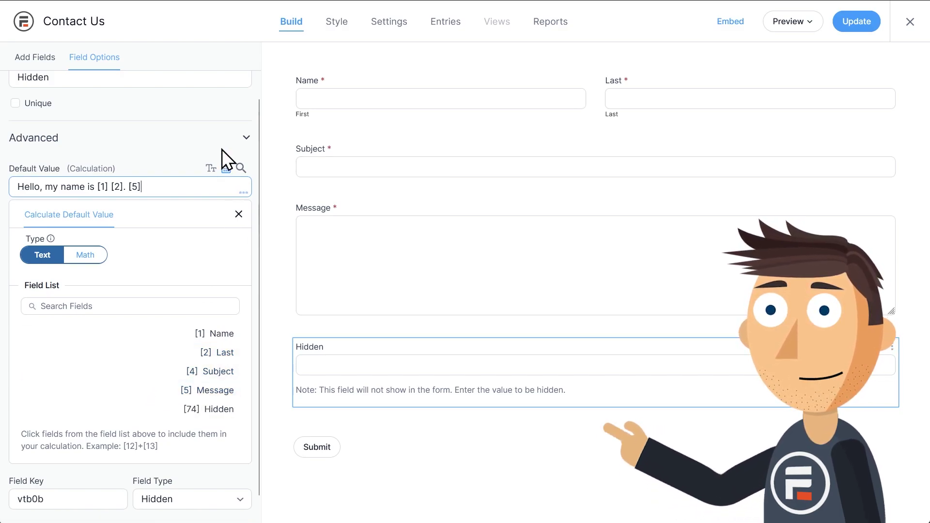
pyautogui.click(375, 323)
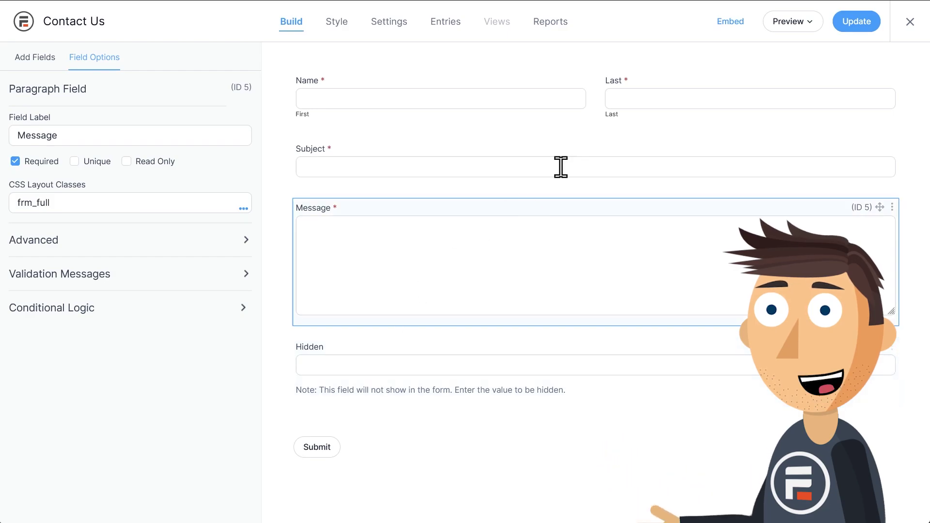
# Step: Save the form, delete its Send Email action, and expand the Confirmation action settings
pyautogui.click(853, 27)
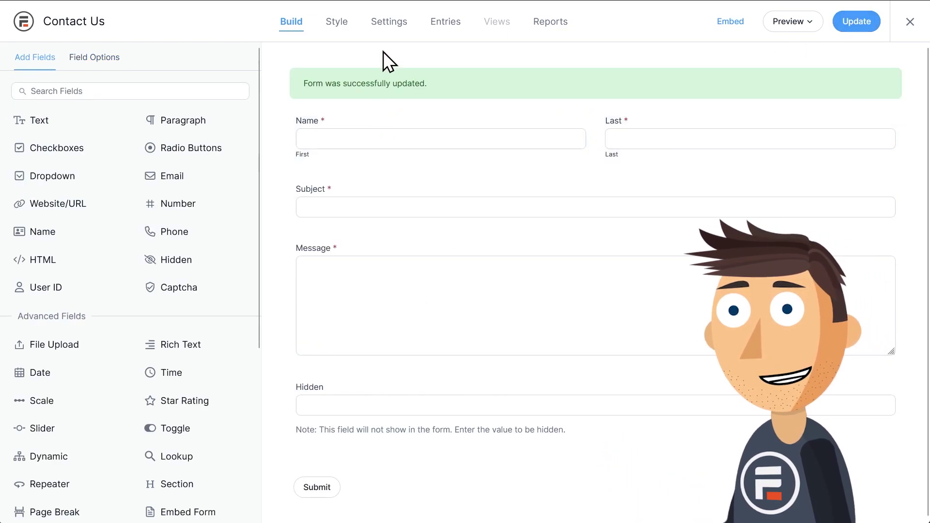
pyautogui.click(382, 25)
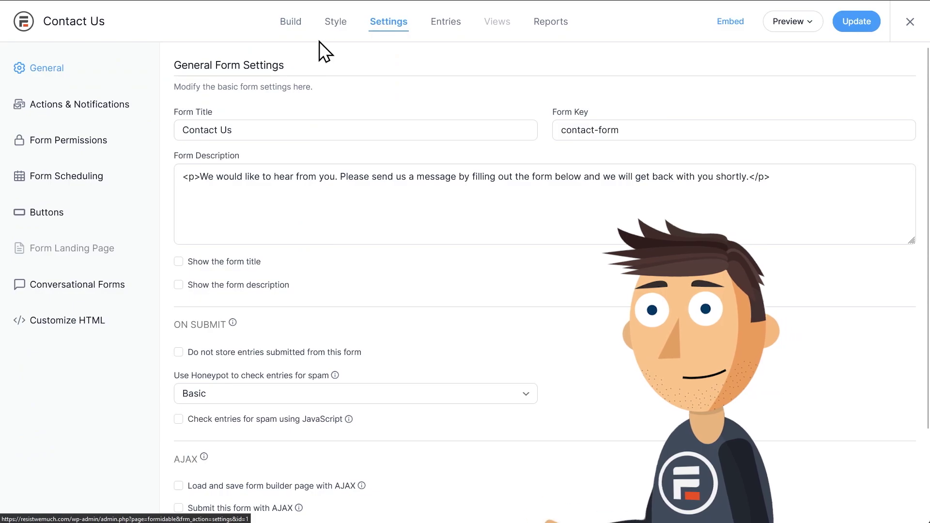
pyautogui.click(96, 107)
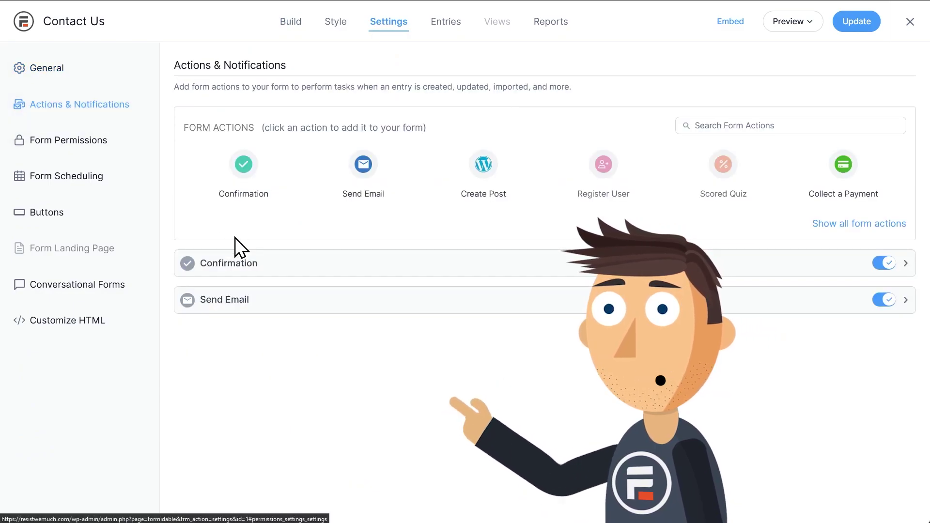
pyautogui.click(865, 300)
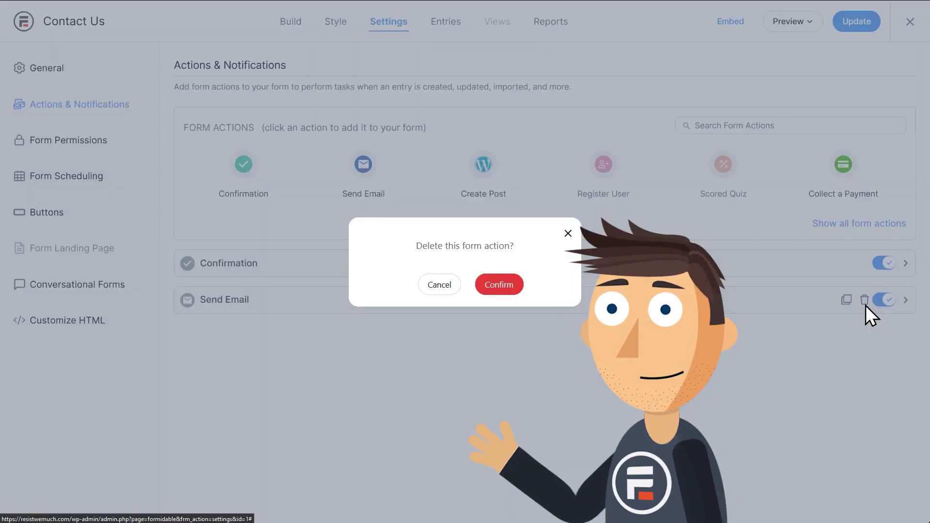
pyautogui.click(499, 285)
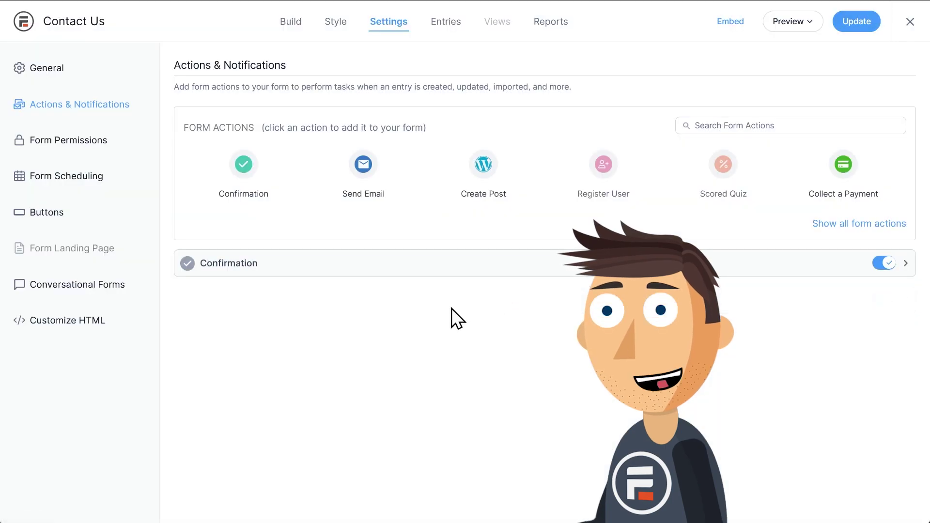
pyautogui.click(311, 266)
pyautogui.scroll(-3, 289, 307)
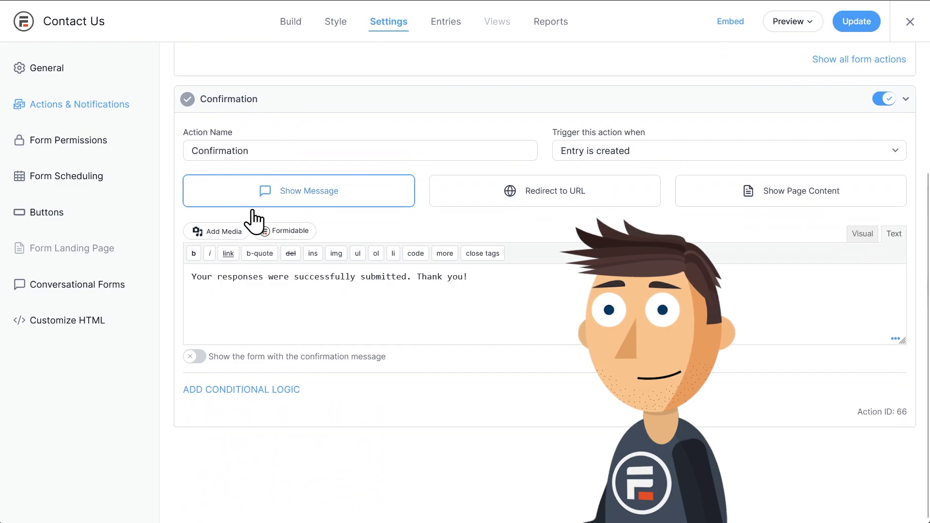
pyautogui.click(569, 196)
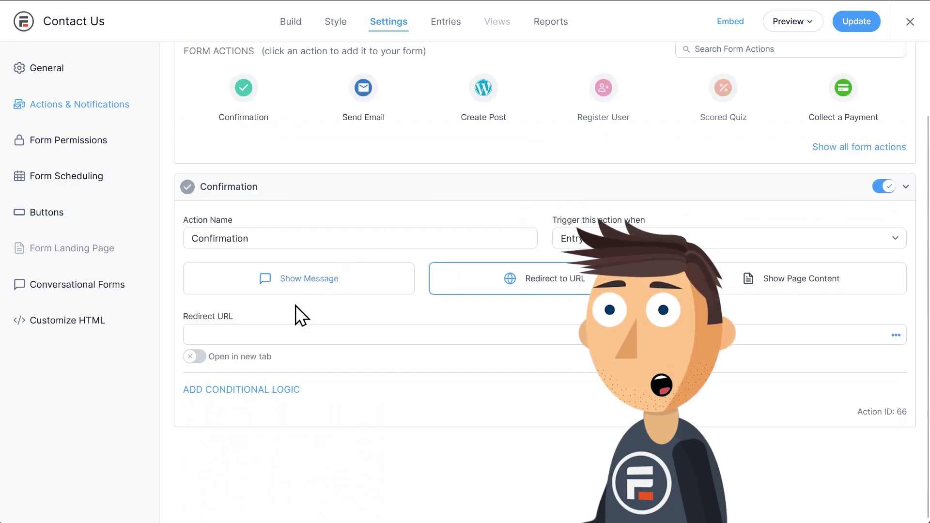
pyautogui.click(226, 334)
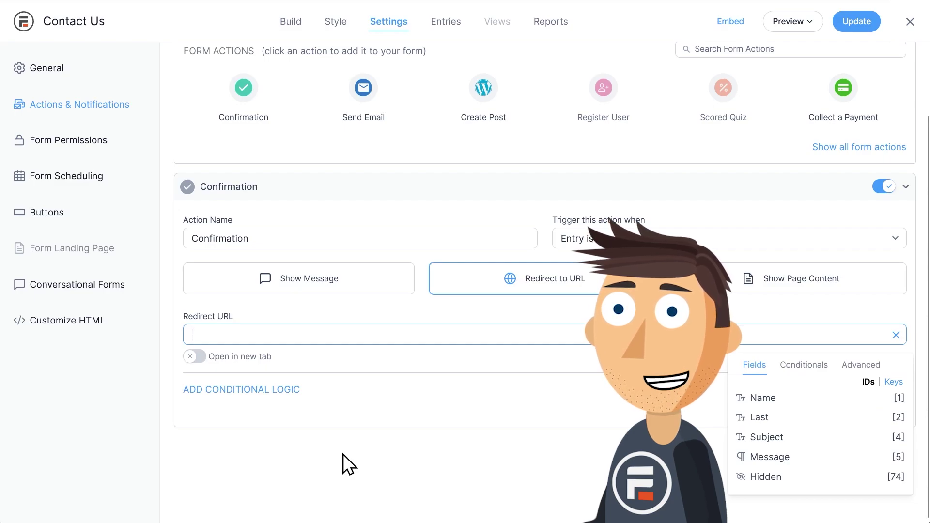
pyautogui.write('mailto:')
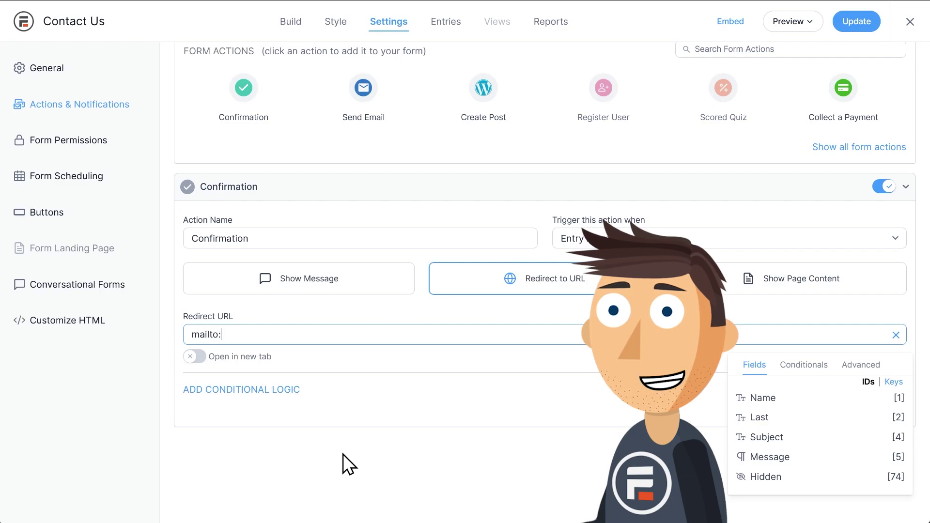
pyautogui.write('email@email')
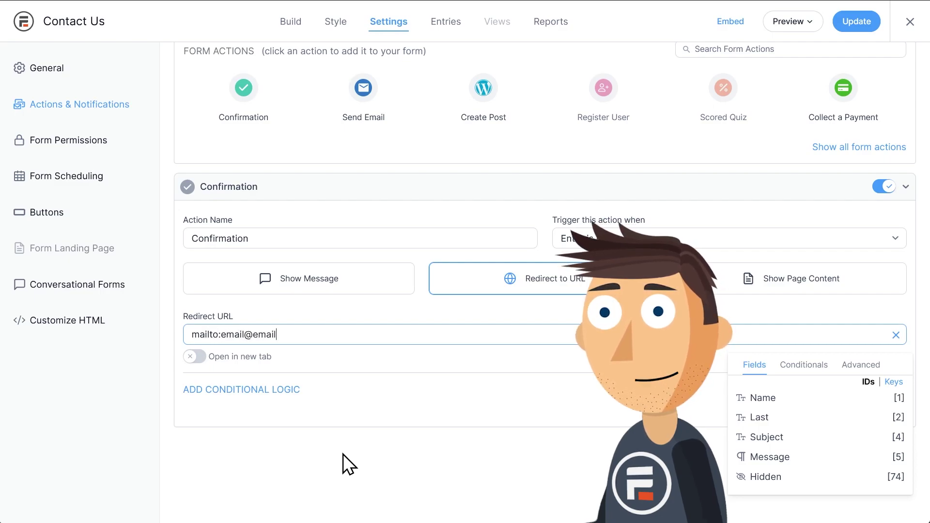
pyautogui.write('.com?')
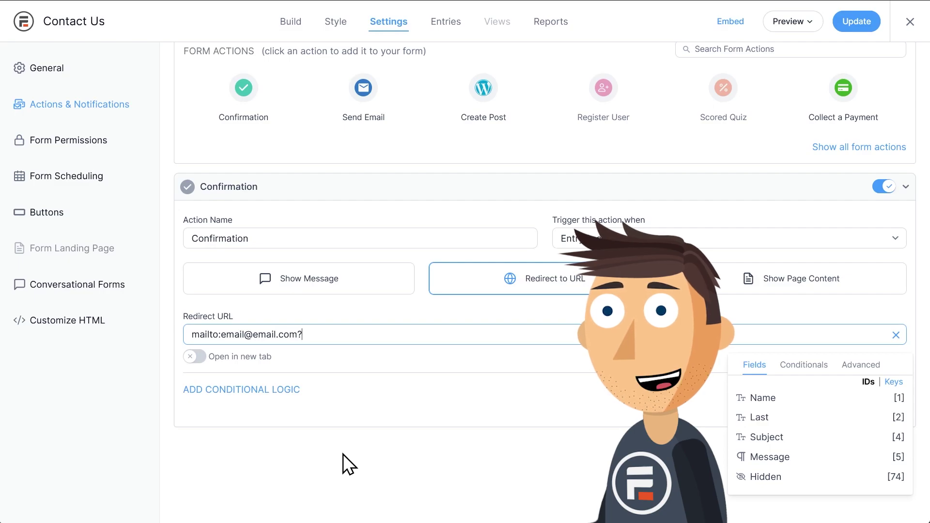
pyautogui.write('subject=')
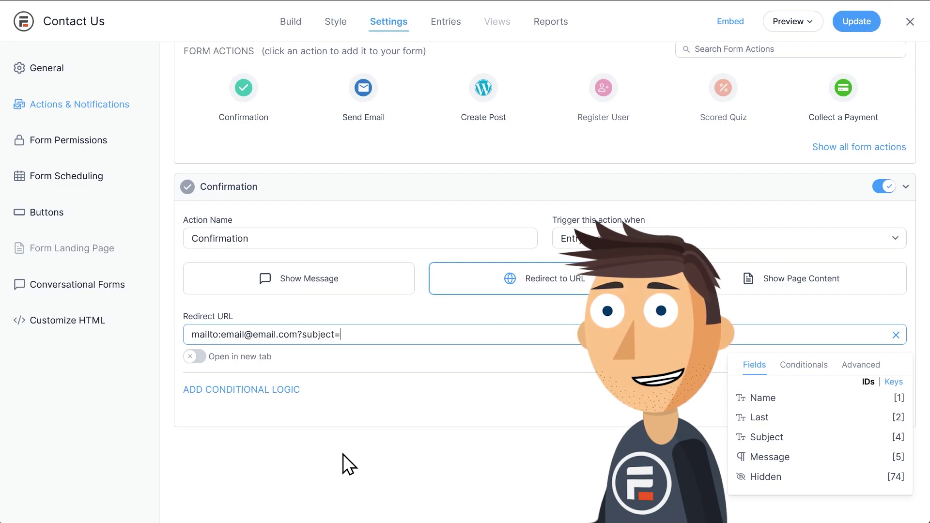
pyautogui.click(765, 438)
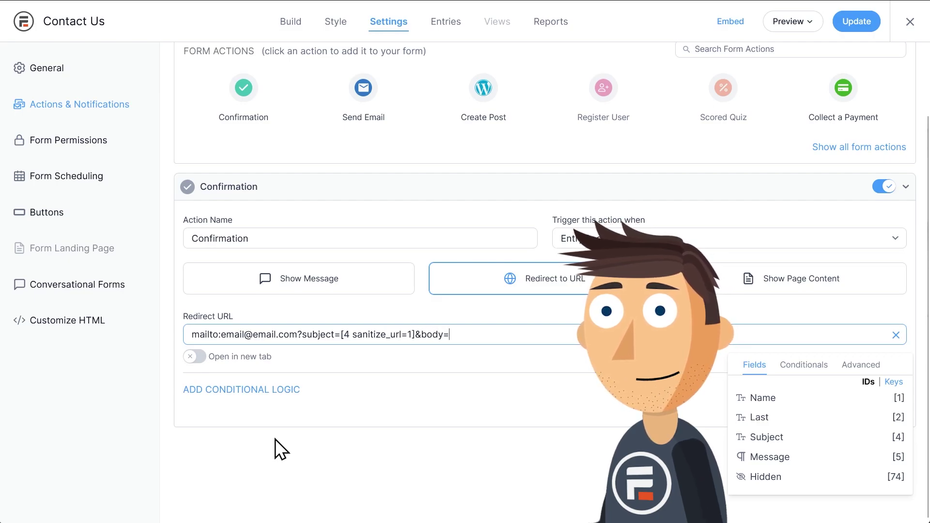
pyautogui.click(755, 477)
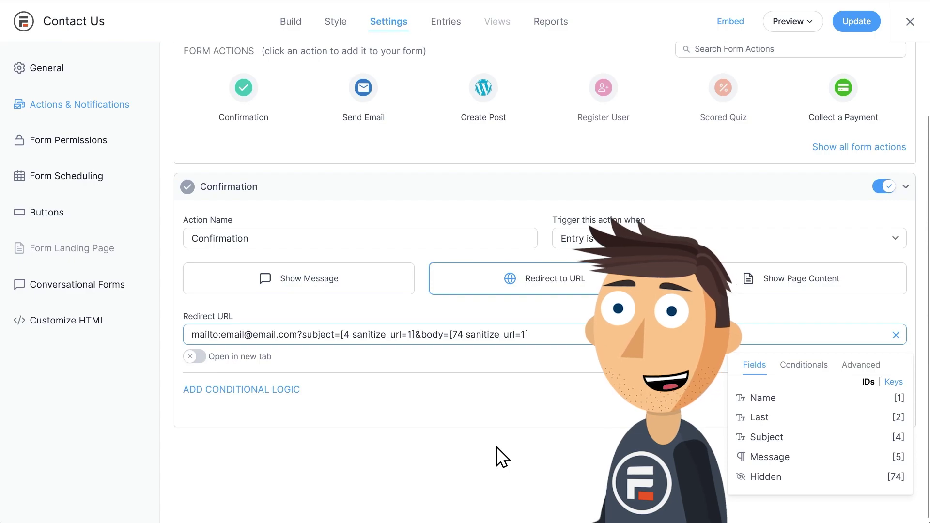
pyautogui.click(855, 32)
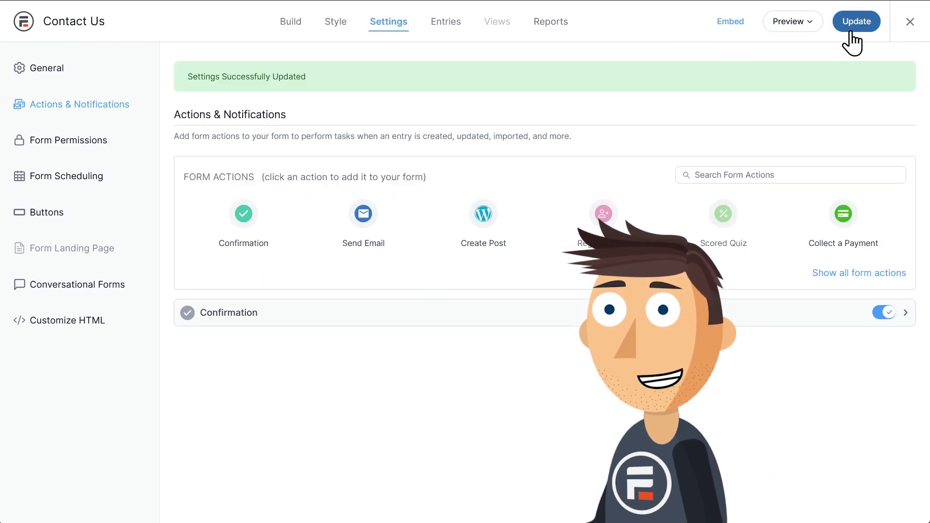
pyautogui.click(796, 29)
# Step: Preview the form, submit a test entry with subject 'Test' and message 'Test message to see if this works.', and open the link in Gmail
pyautogui.click(775, 50)
pyautogui.click(399, 48)
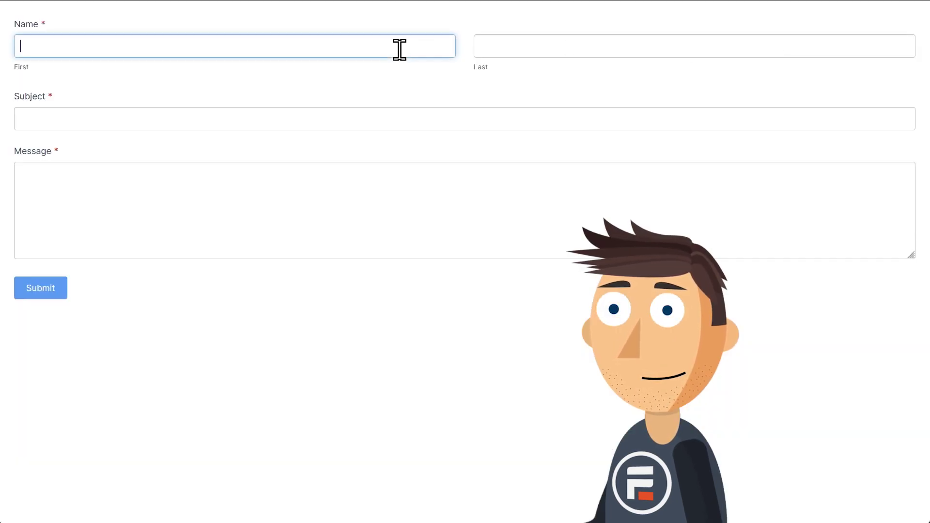
pyautogui.write('John')
pyautogui.press('Tab')
pyautogui.write('Snow')
pyautogui.press('Tab')
pyautogui.write('Test')
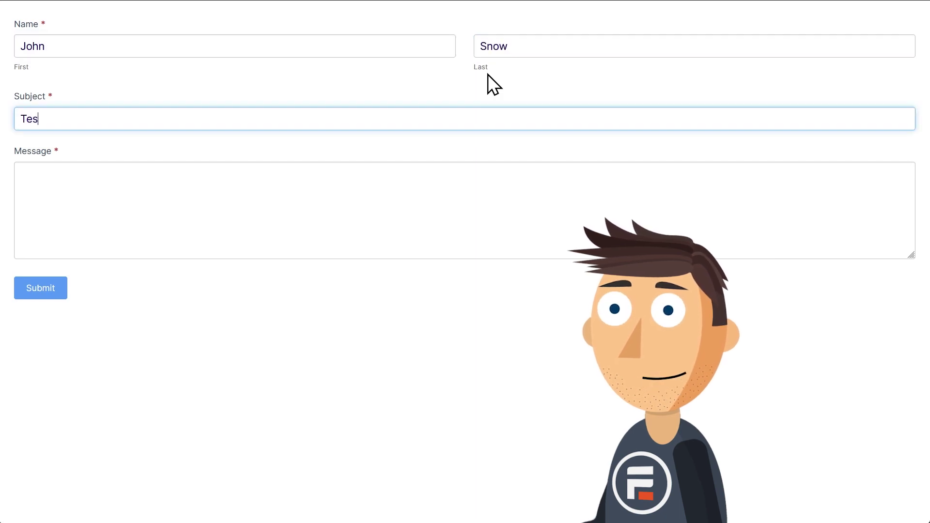
pyautogui.press('Tab')
pyautogui.write('Test message to see if this works.')
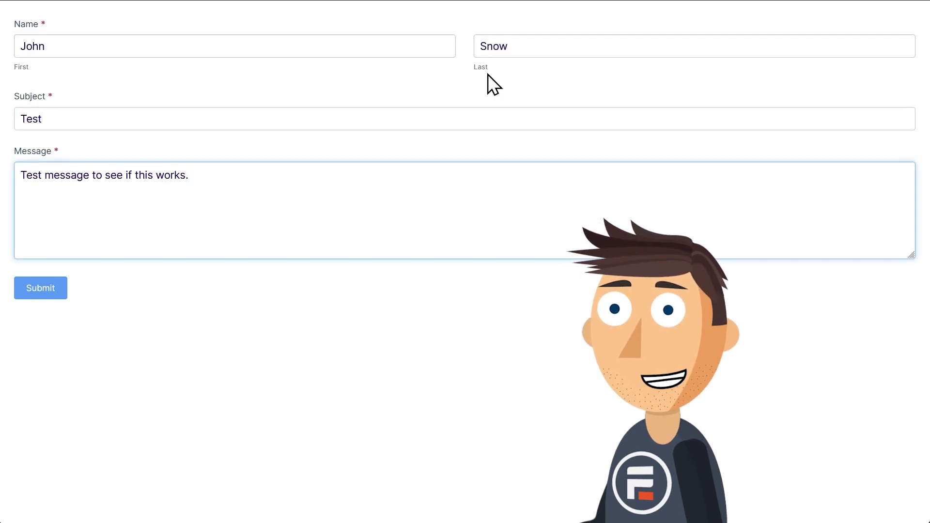
pyautogui.click(41, 289)
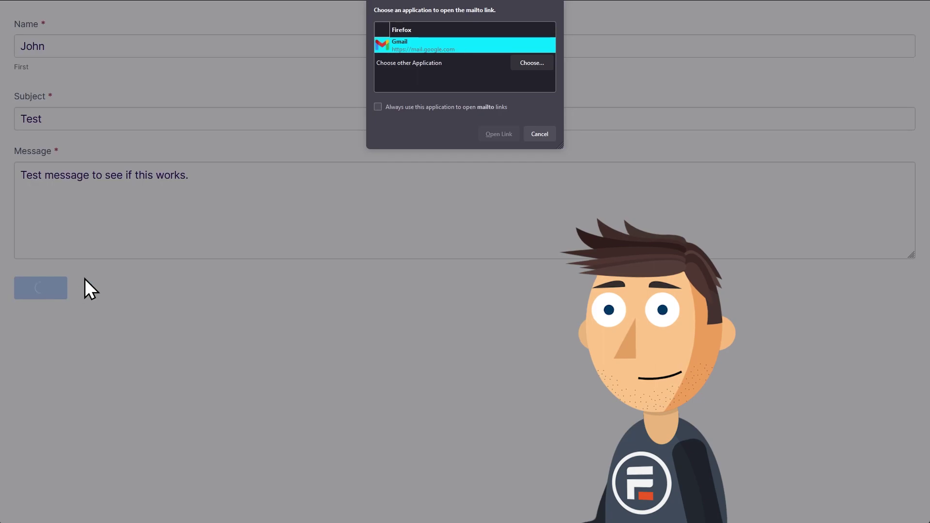
pyautogui.click(502, 134)
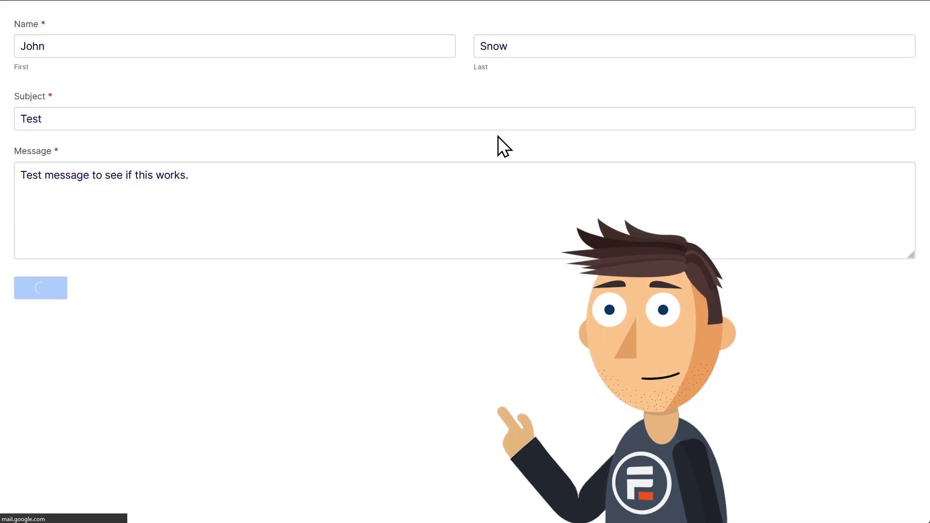